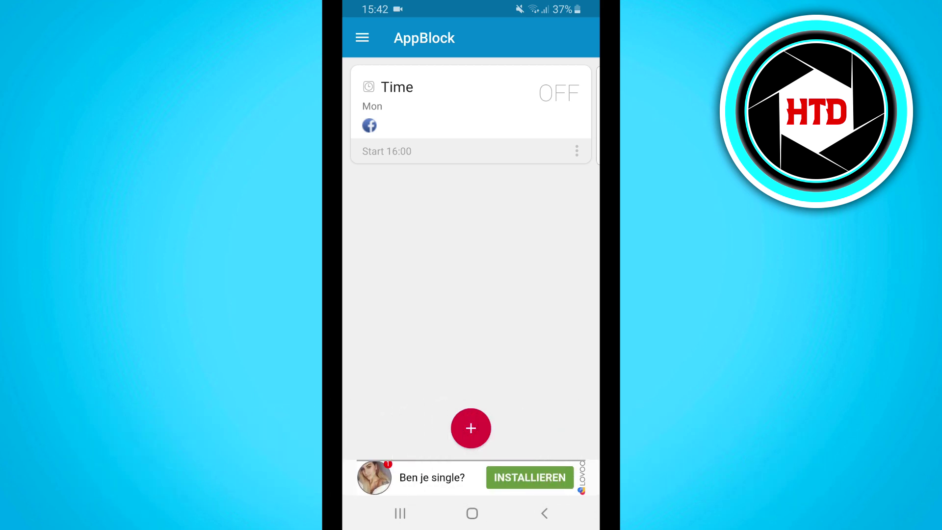
# Find AppBlock's installed store listing via a Play Store 'block site' search, then return to the app drawer.
pyautogui.click(471, 513)
pyautogui.moveTo(471, 412); pyautogui.dragTo(471, 184)
pyautogui.moveTo(382, 257); pyautogui.dragTo(559, 258)
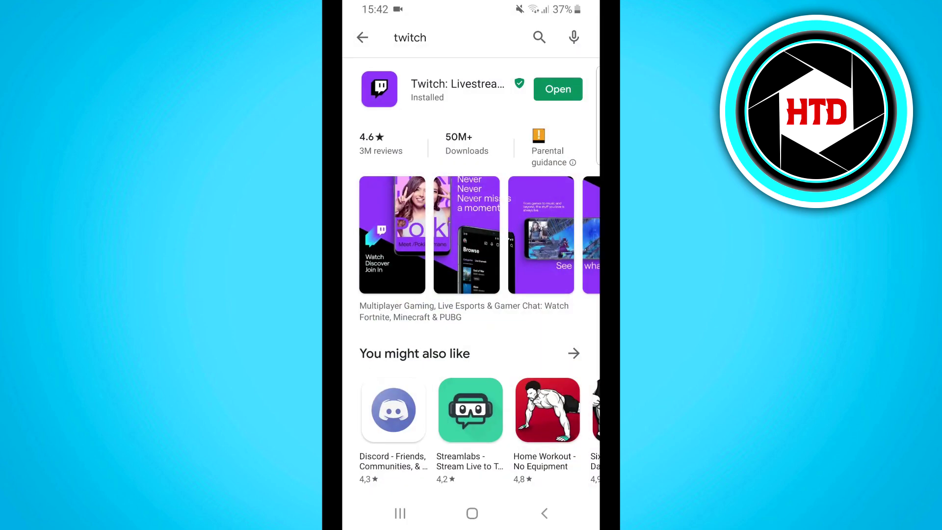
pyautogui.click(363, 37)
pyautogui.click(449, 37)
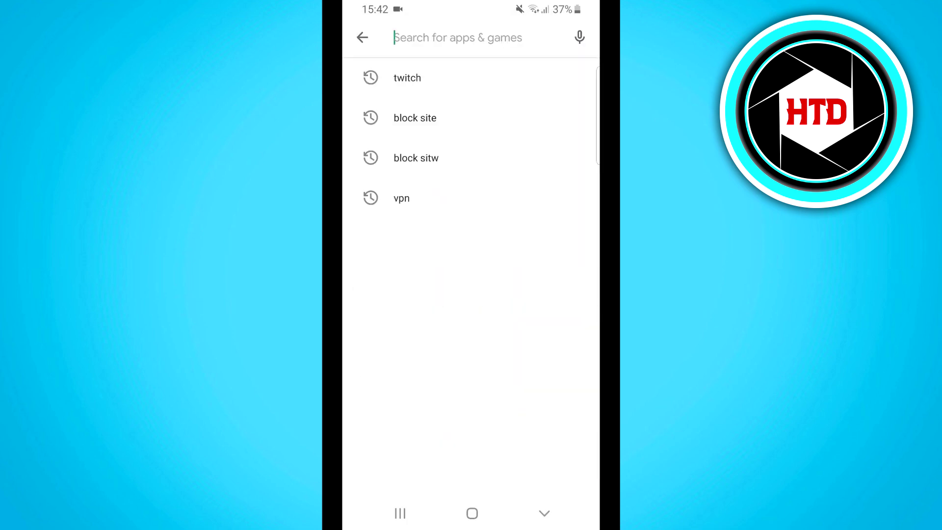
pyautogui.click(415, 118)
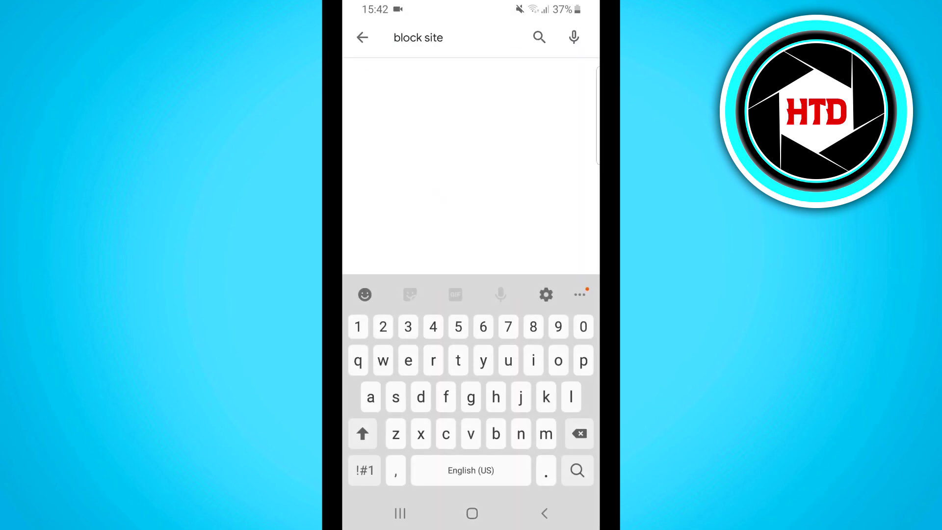
pyautogui.scroll(-5, 471, 295)
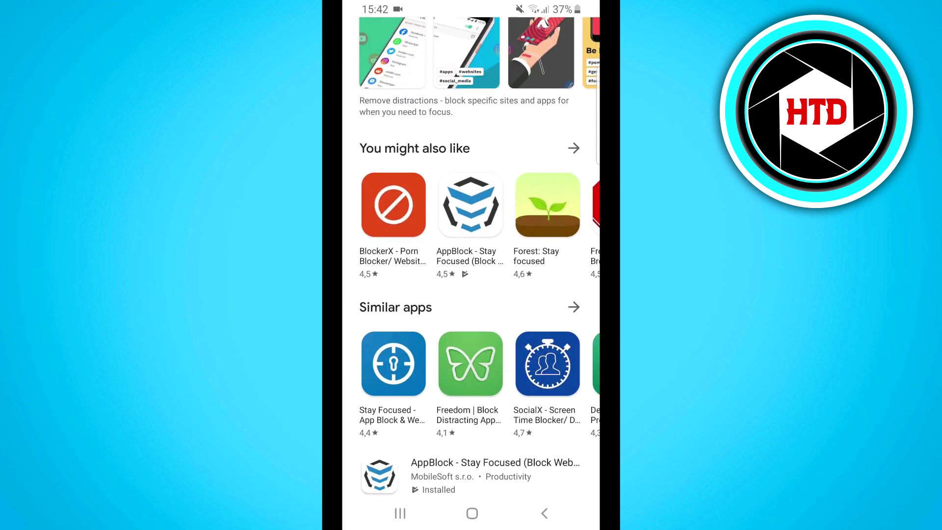
pyautogui.click(456, 475)
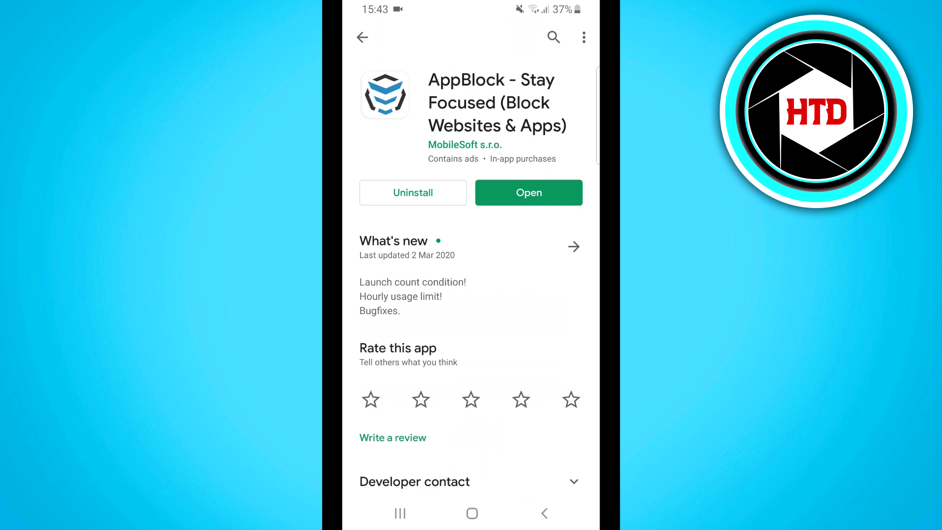
pyautogui.scroll(-10, 472, 295)
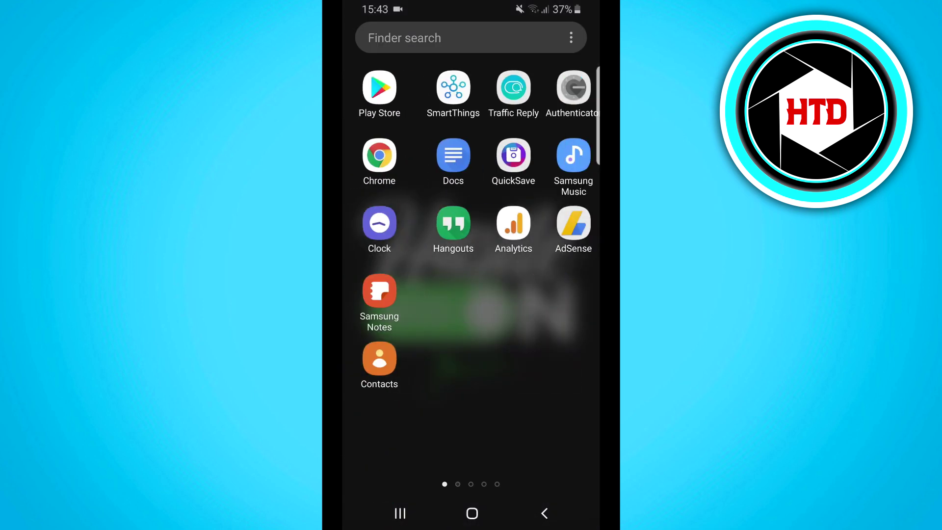
pyautogui.hscroll(5, 471, 278)
pyautogui.hscroll(5, 471, 278)
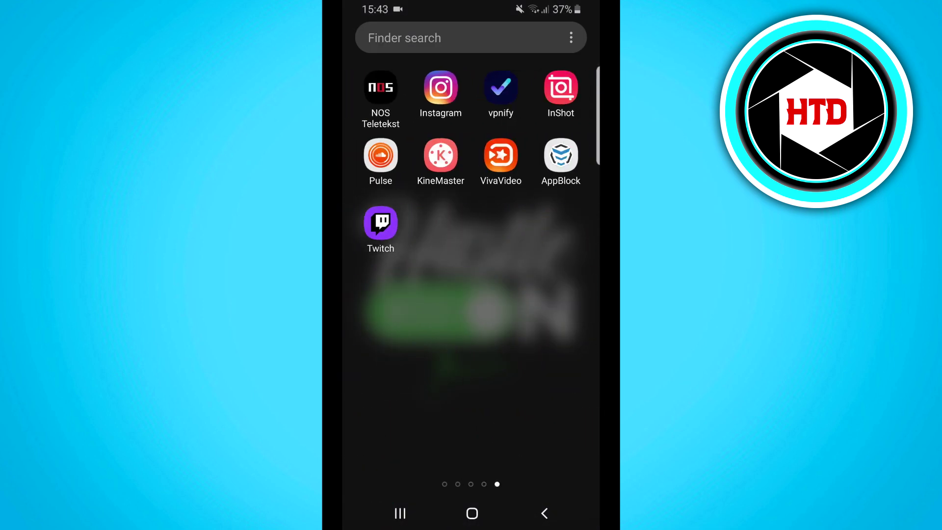
# Launch AppBlock, start a new blocking profile, and choose Time as its condition.
pyautogui.click(560, 156)
pyautogui.click(470, 428)
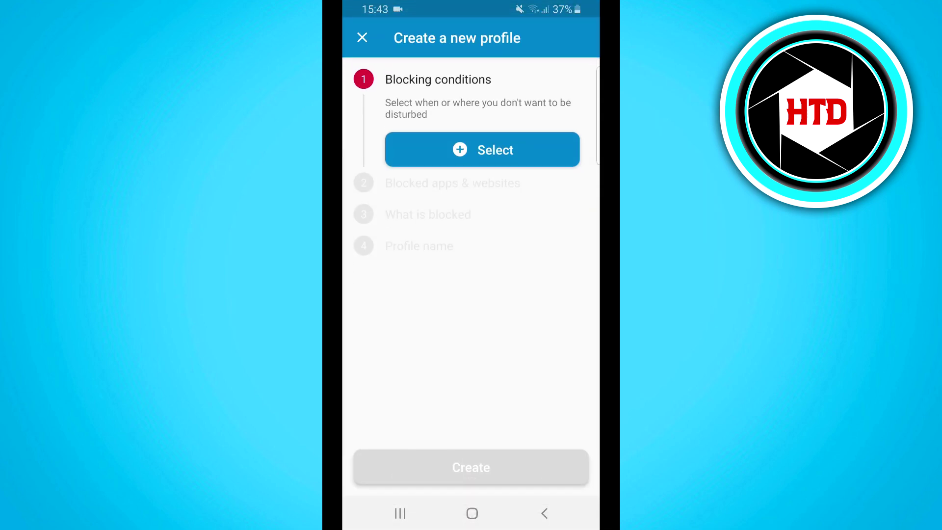
pyautogui.click(483, 150)
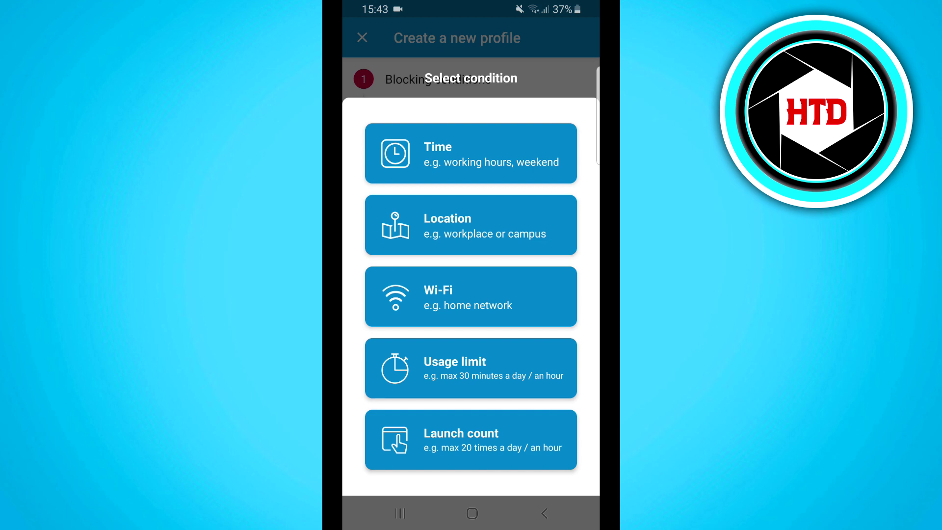
pyautogui.click(471, 153)
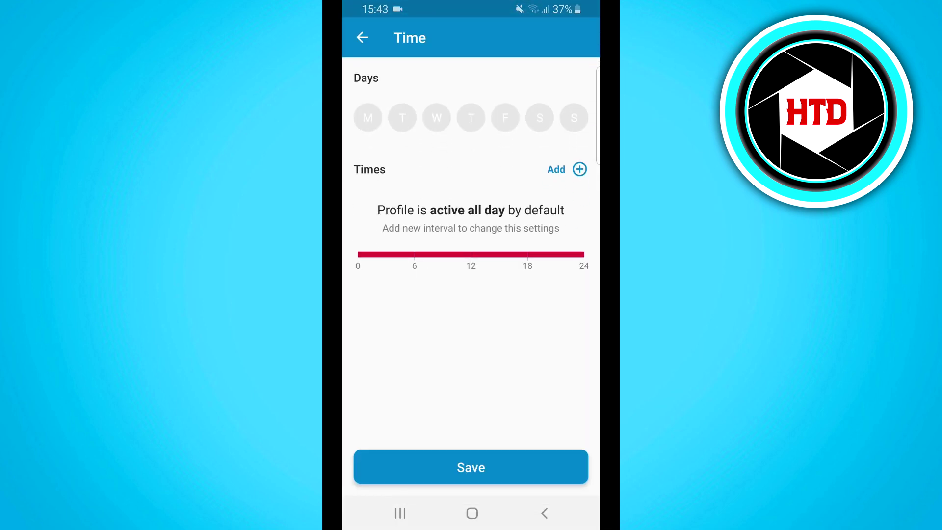
# Select all seven days, Monday through Sunday, for the Time condition.
pyautogui.click(368, 119)
pyautogui.click(402, 118)
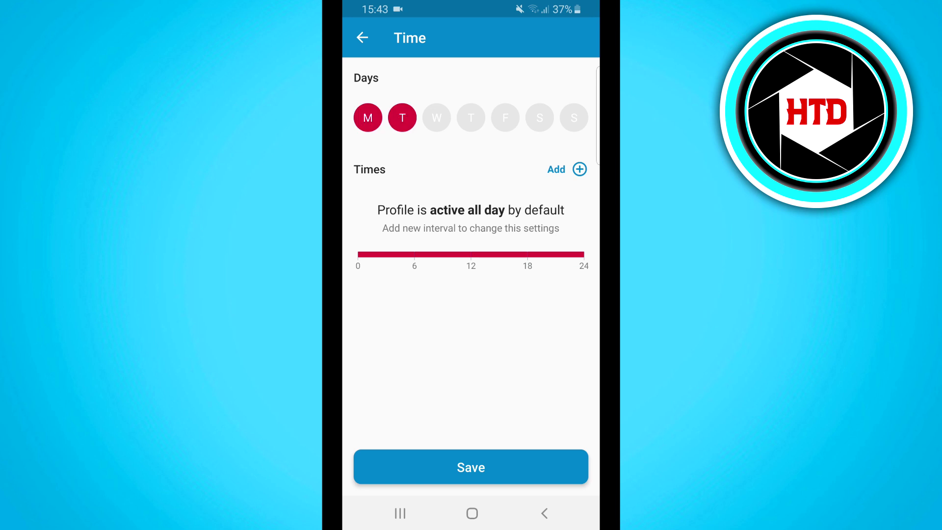
pyautogui.click(437, 118)
pyautogui.click(471, 117)
pyautogui.click(505, 119)
pyautogui.click(539, 117)
pyautogui.click(575, 118)
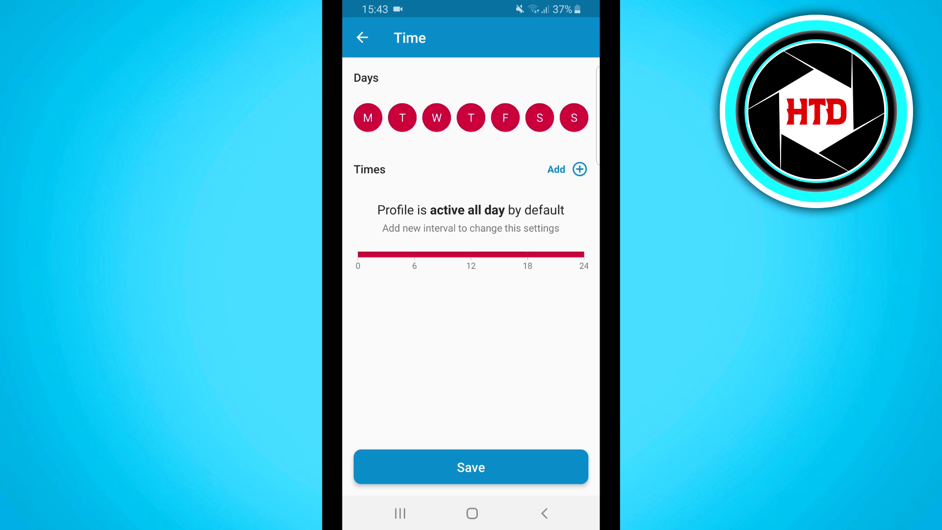
# Add a blocking interval from 12:00 to 00:00.
pyautogui.click(568, 170)
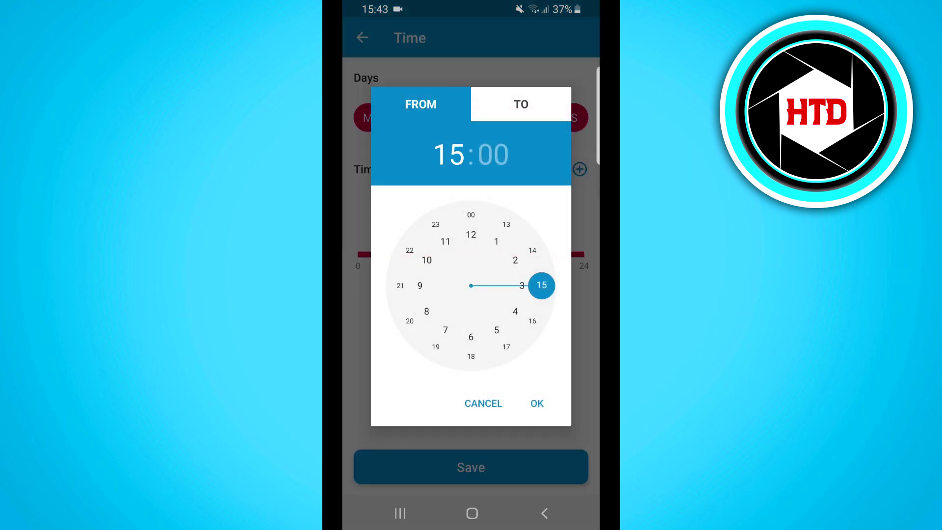
pyautogui.click(471, 234)
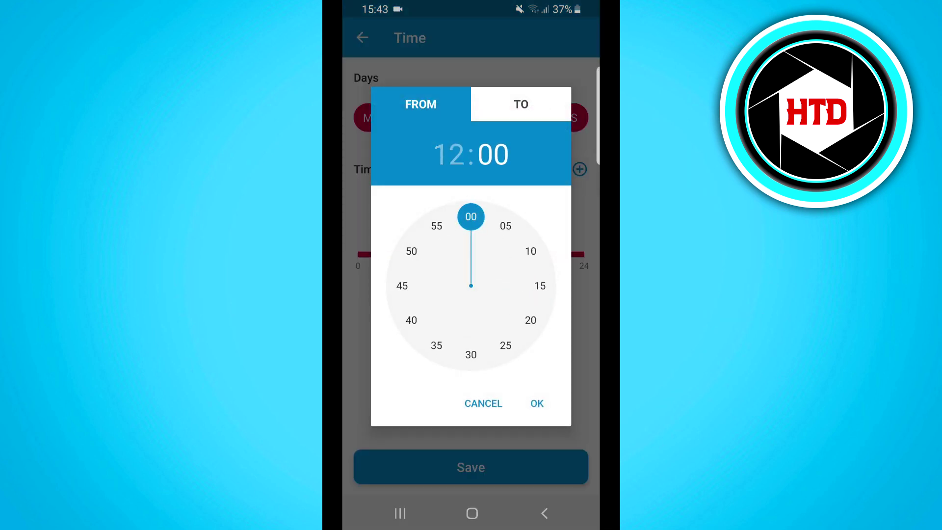
pyautogui.click(536, 404)
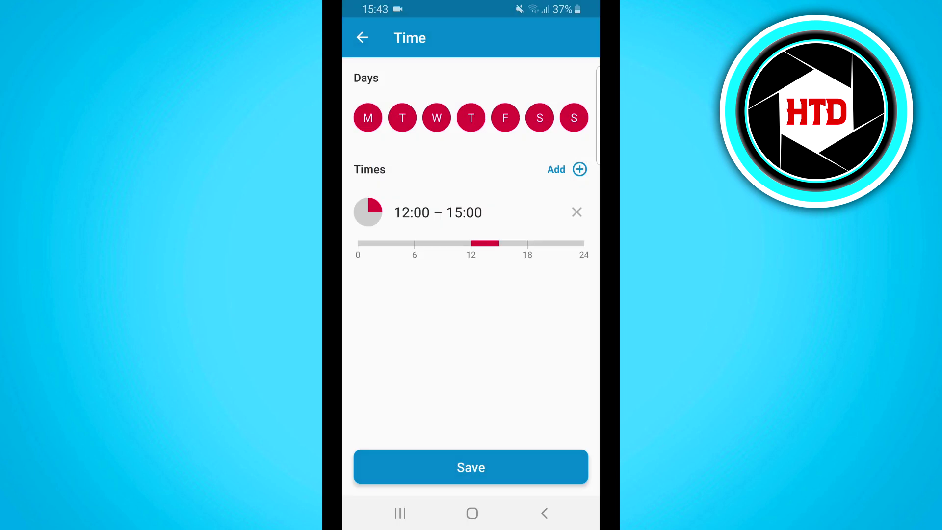
pyautogui.click(438, 212)
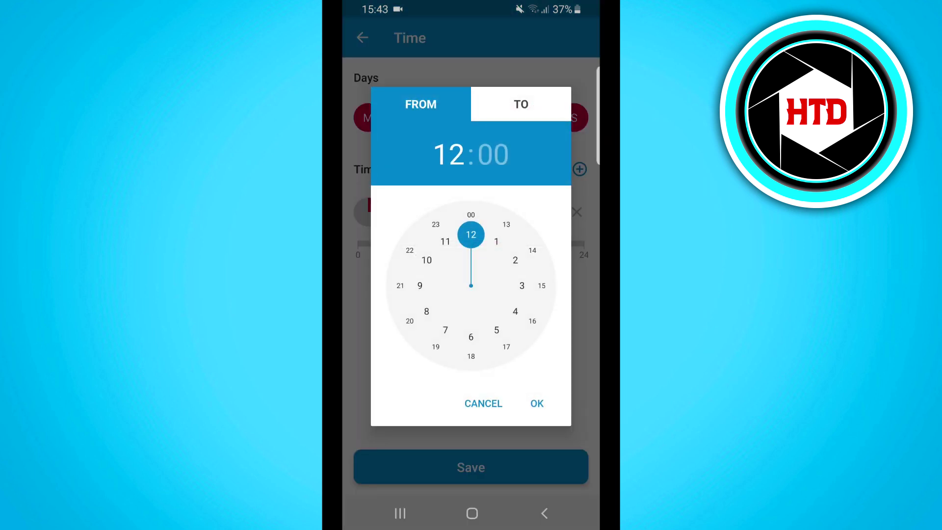
pyautogui.click(522, 103)
pyautogui.click(471, 214)
pyautogui.click(537, 404)
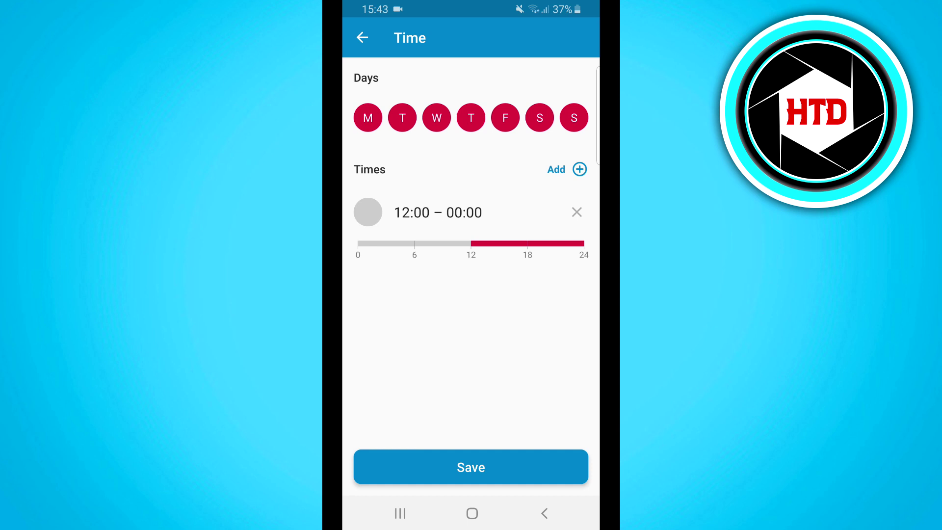
# Add a second interval from 00:00 to 12:00 and save the Time condition.
pyautogui.click(567, 170)
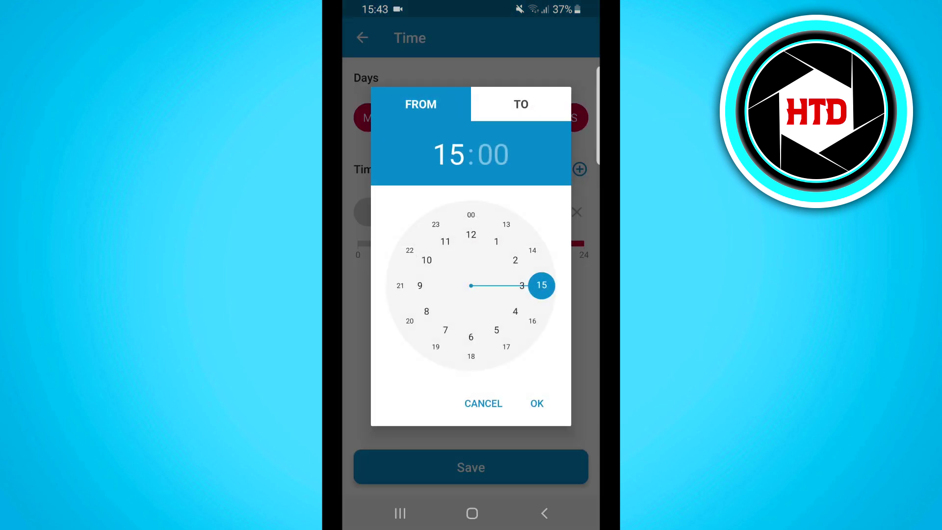
pyautogui.click(471, 214)
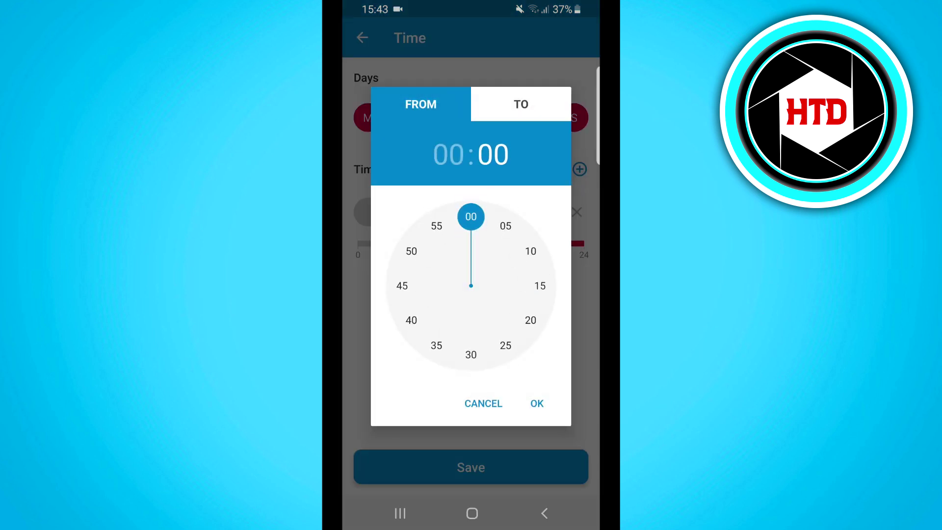
pyautogui.click(521, 104)
pyautogui.click(471, 235)
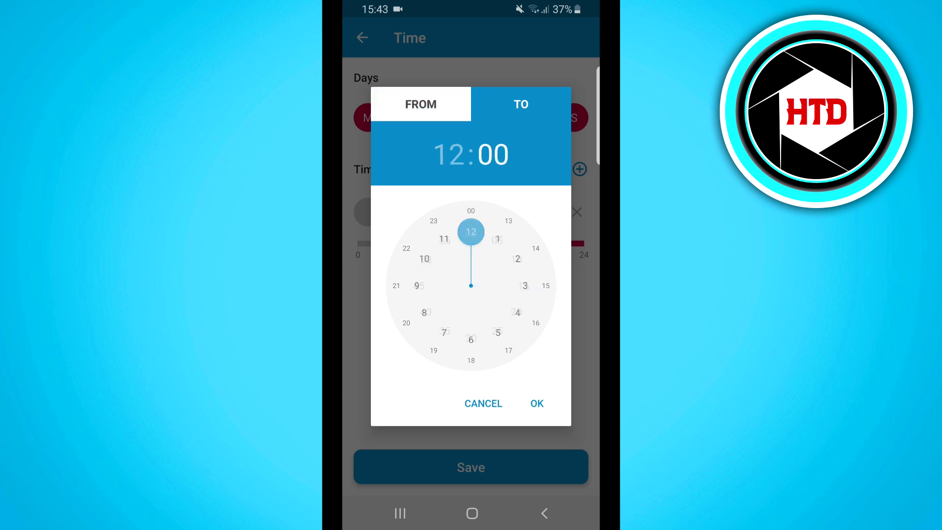
pyautogui.click(536, 403)
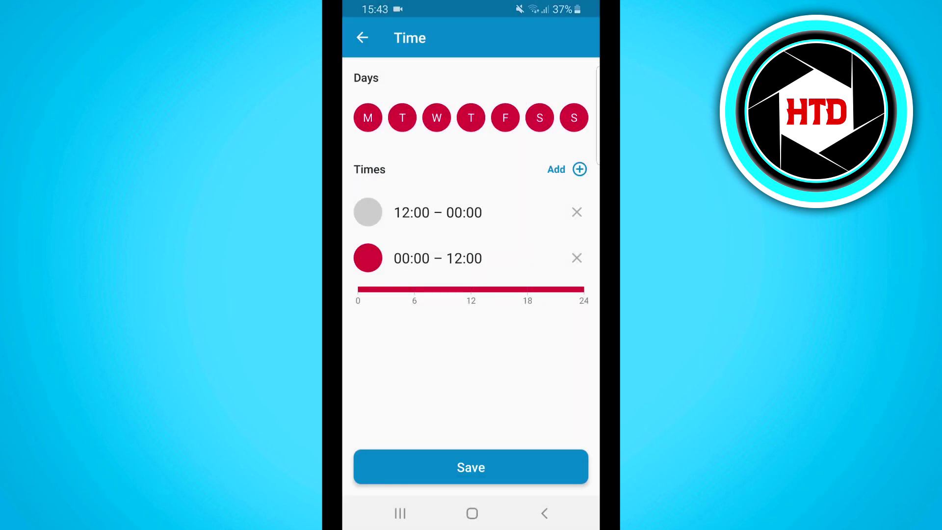
pyautogui.click(471, 467)
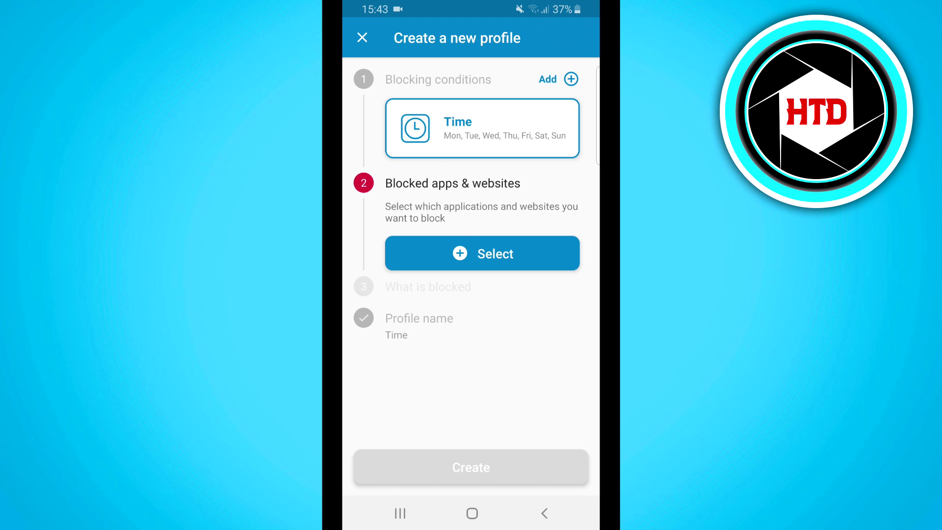
# Add instagram.com as the profile's blocked website and save it.
pyautogui.click(482, 254)
pyautogui.click(514, 37)
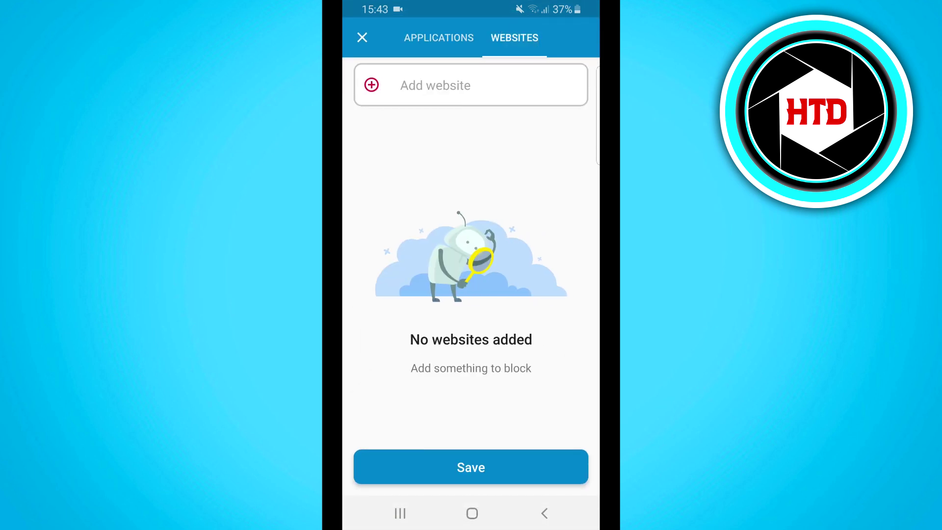
pyautogui.click(471, 86)
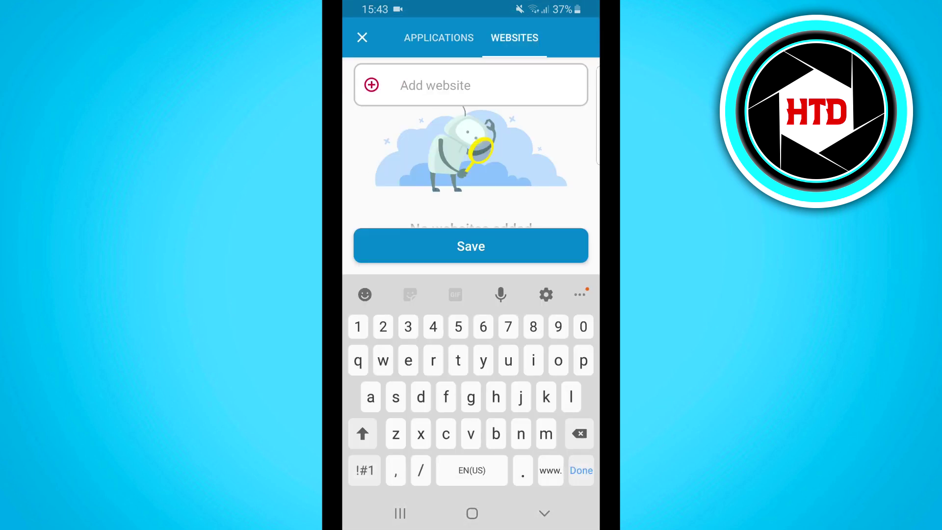
pyautogui.write('instag')
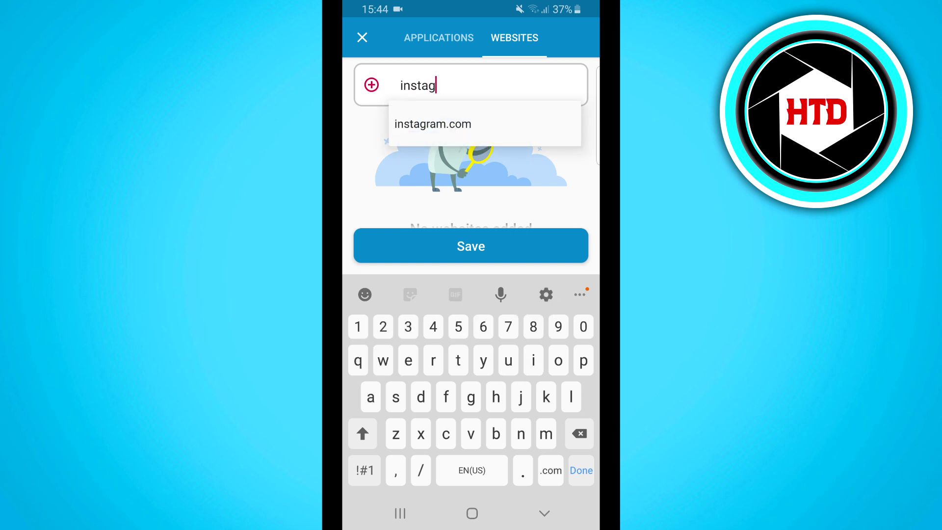
pyautogui.click(433, 124)
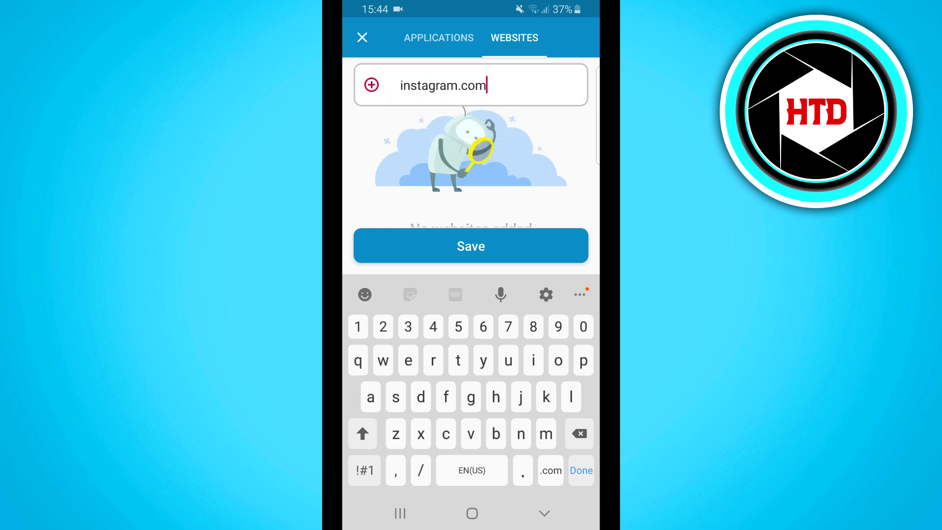
pyautogui.click(471, 245)
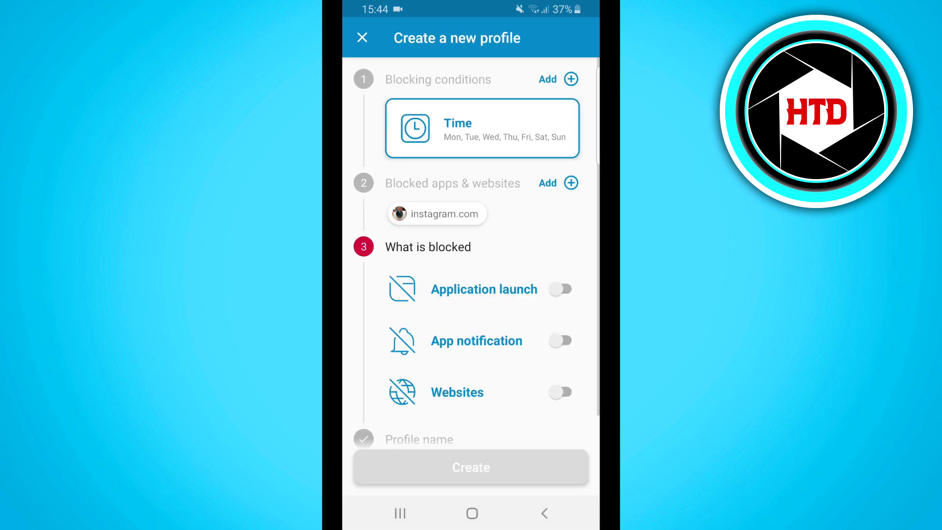
# Enable Application launch, App notification and Websites blocking for the profile.
pyautogui.click(561, 289)
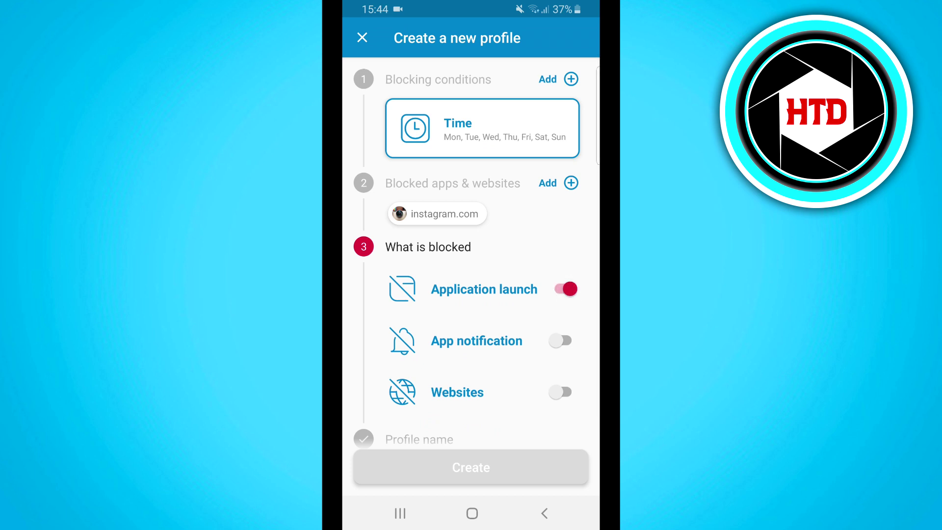
pyautogui.click(561, 341)
pyautogui.click(561, 392)
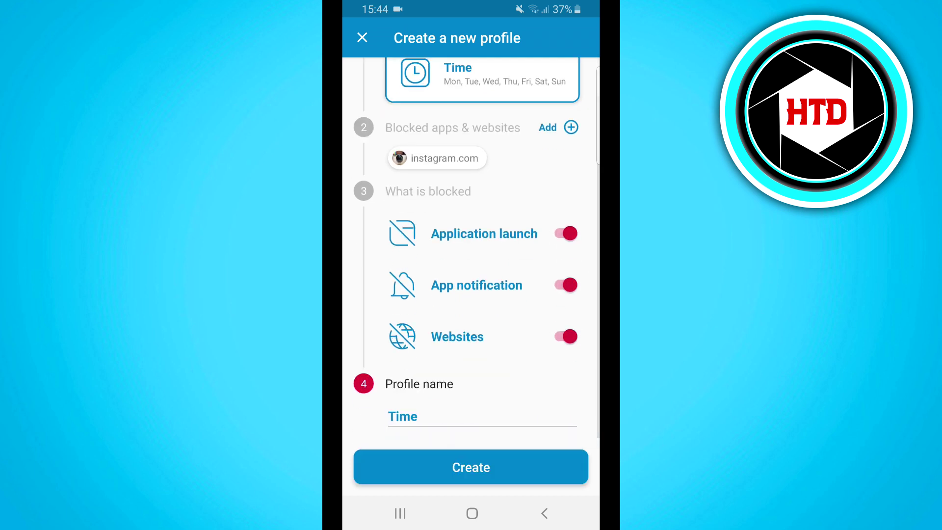
# Rename the profile from Time to 'Insta' and create it.
pyautogui.click(483, 415)
pyautogui.press('BackSpace')
pyautogui.press('BackSpace')
pyautogui.press('BackSpace')
pyautogui.press('BackSpace')
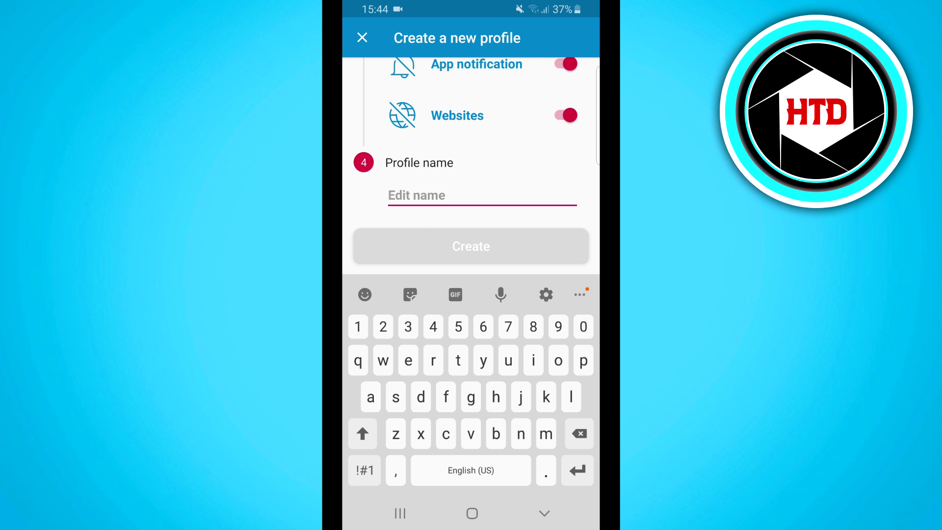
pyautogui.write('Insta')
pyautogui.click(472, 245)
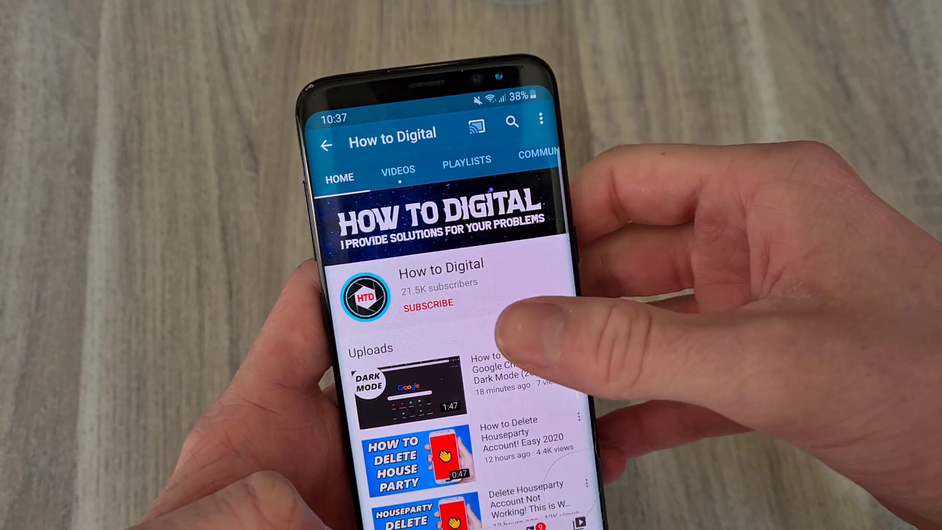
# Subscribe to How to Digital and set its notifications to All.
pyautogui.click(404, 300)
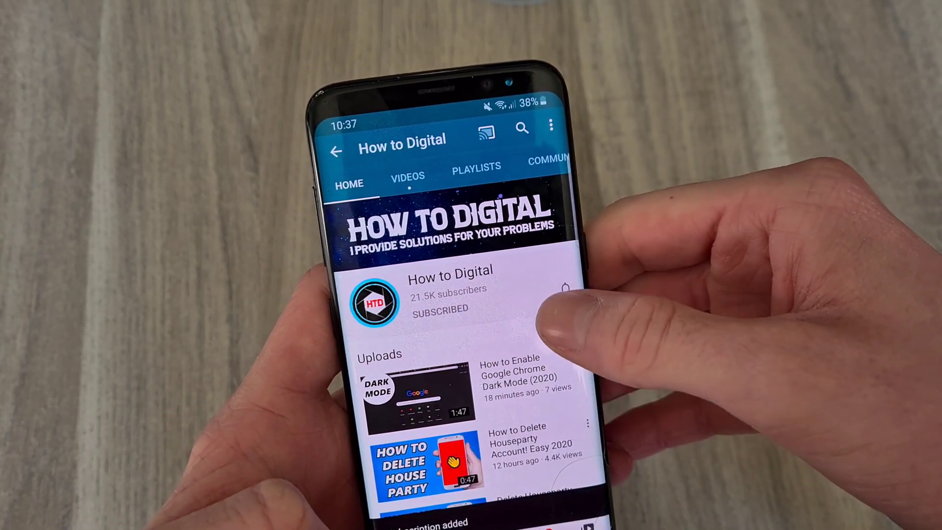
pyautogui.click(558, 290)
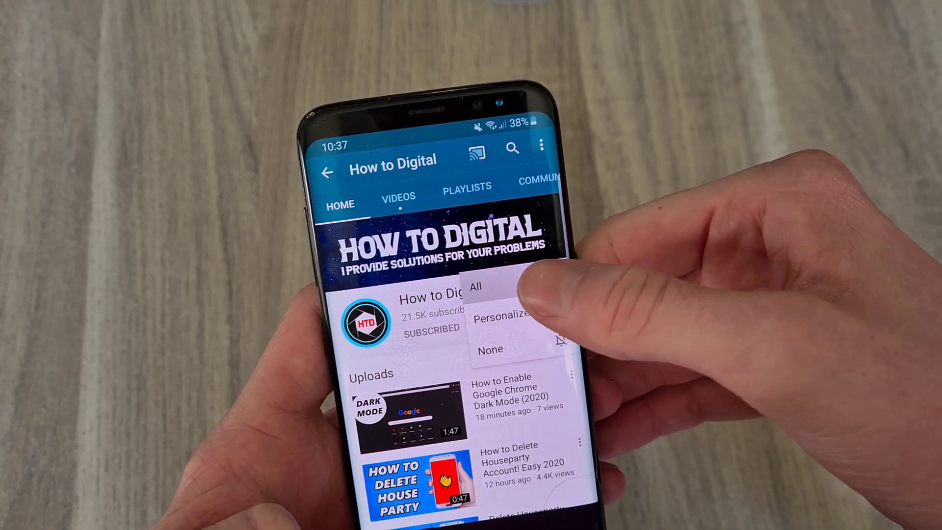
pyautogui.click(485, 278)
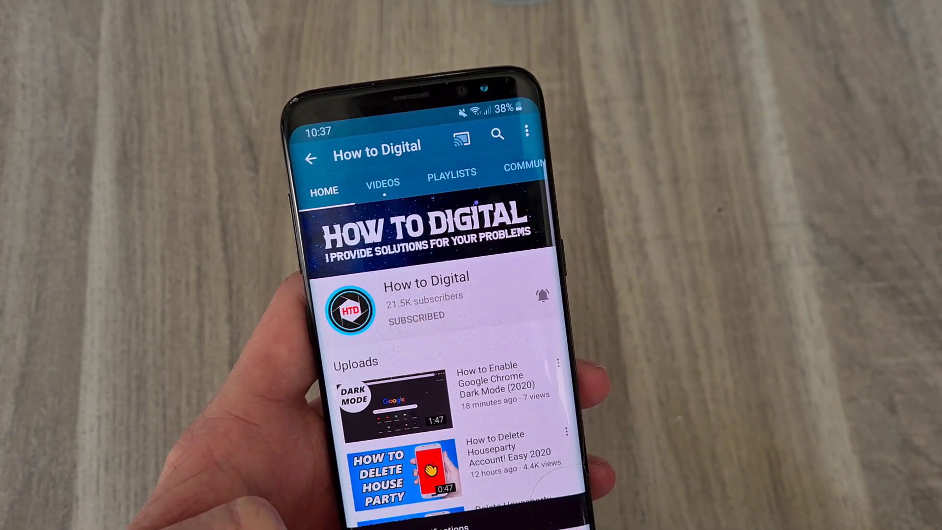